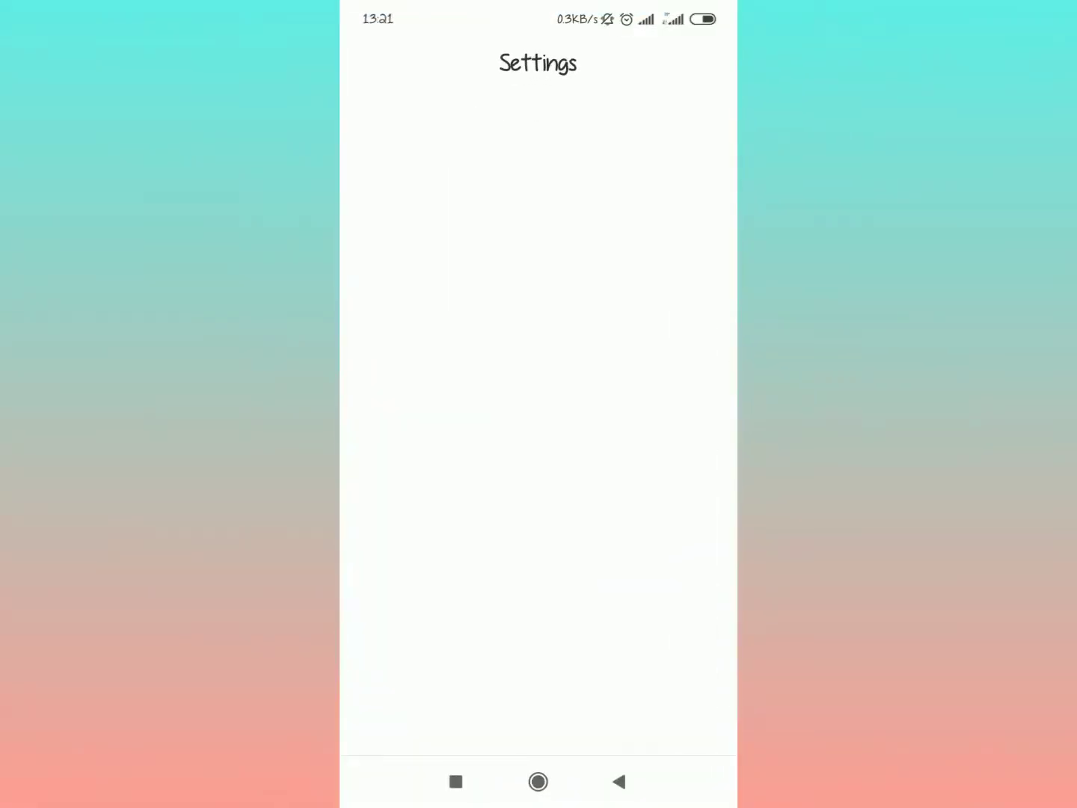
pyautogui.scroll(-5, 538, 420)
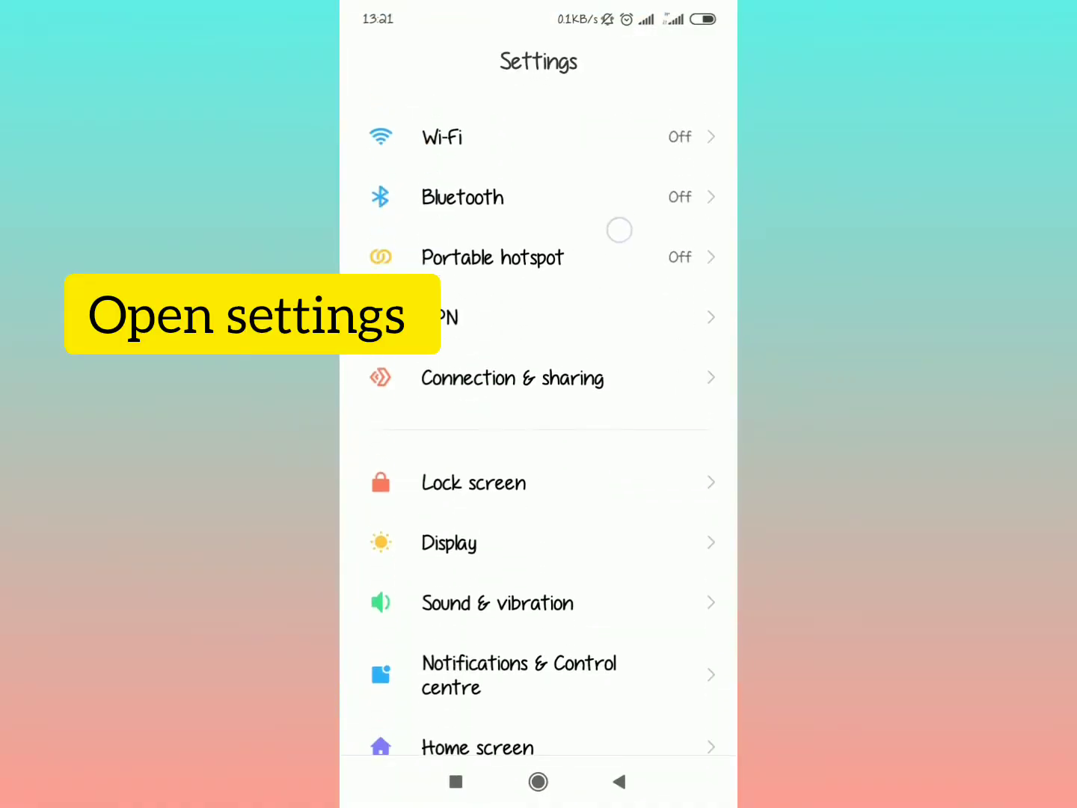
pyautogui.scroll(-5, 640, 420)
pyautogui.scroll(-5, 640, 421)
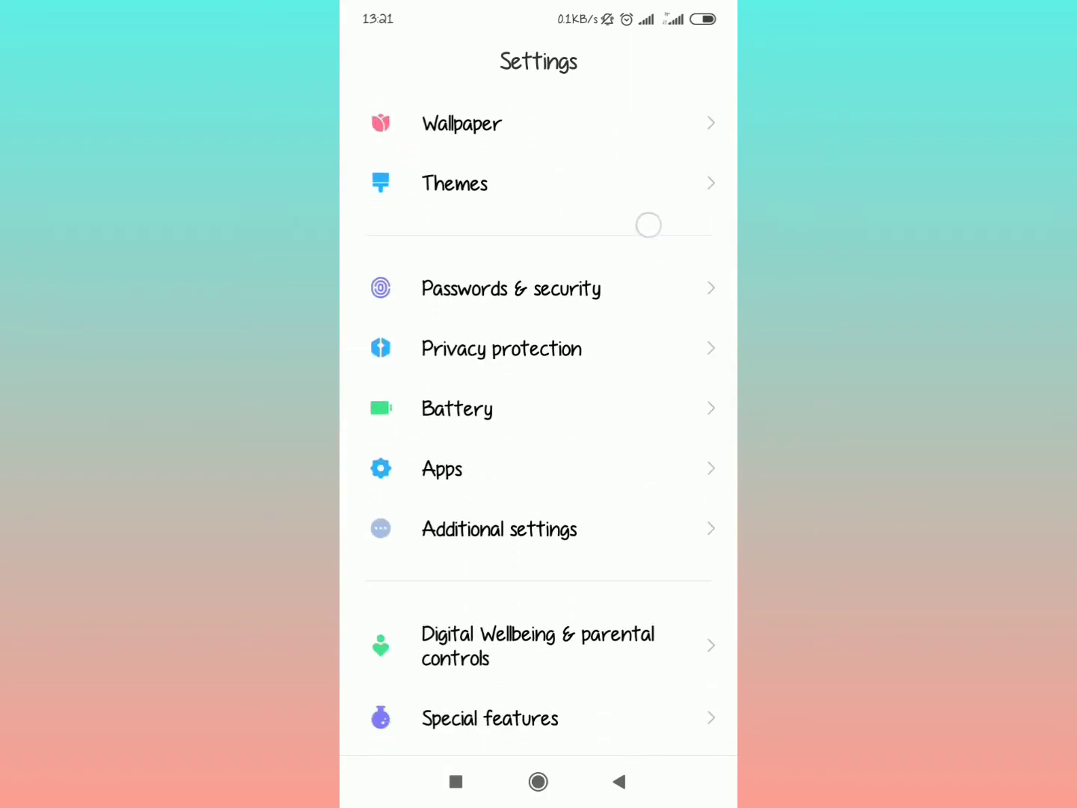
# Step: Go to Apps > Manage apps to reach the installed apps list
pyautogui.click(671, 474)
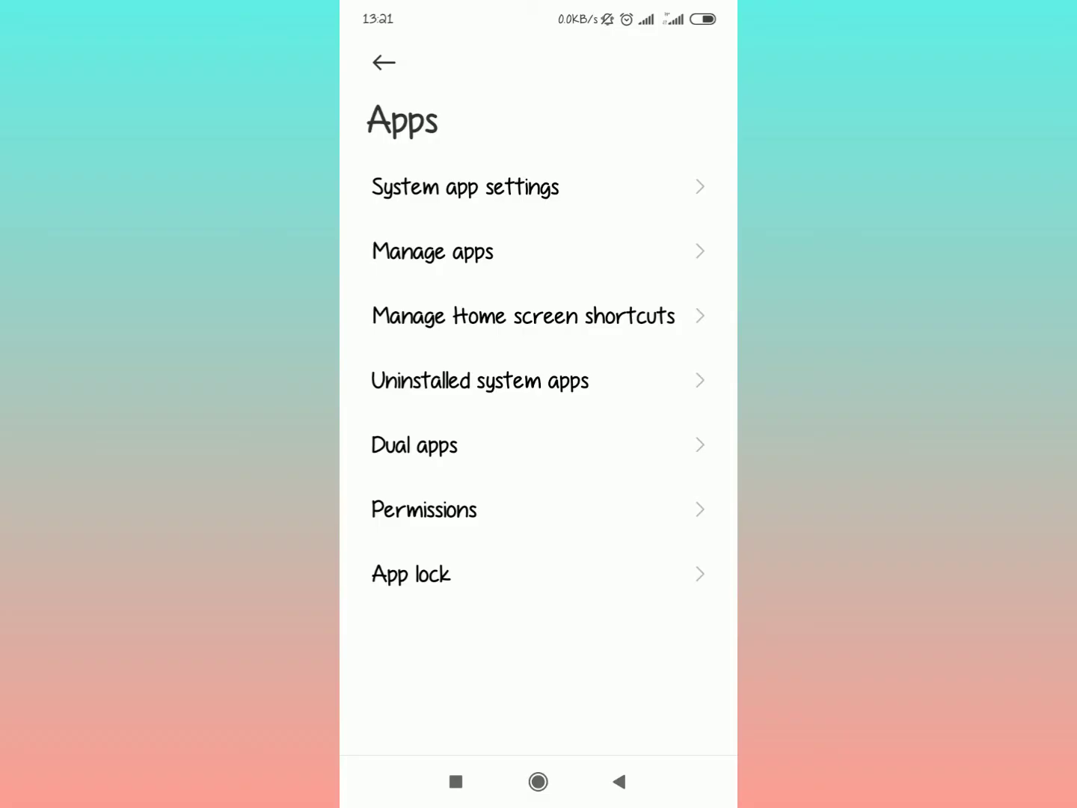
pyautogui.click(606, 251)
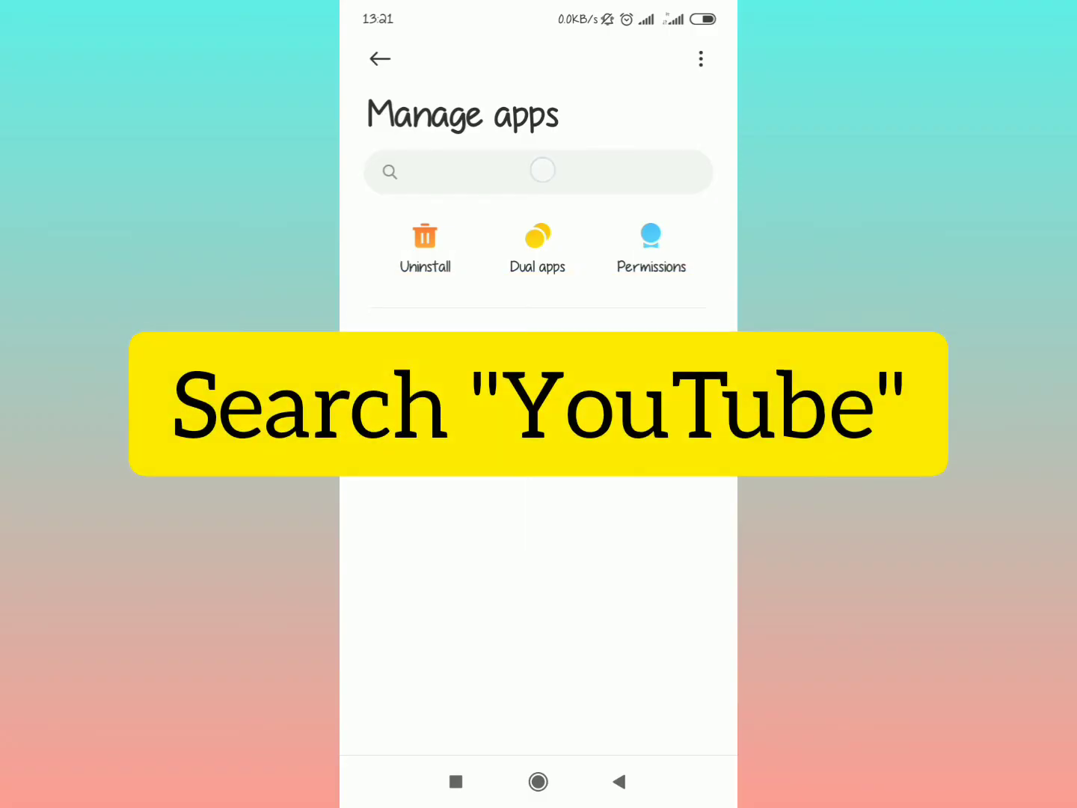
# Step: Search 'you', open YouTube's App info and clear only its cache via Clear data > Clear cache > OK
pyautogui.click(539, 172)
pyautogui.write('y')
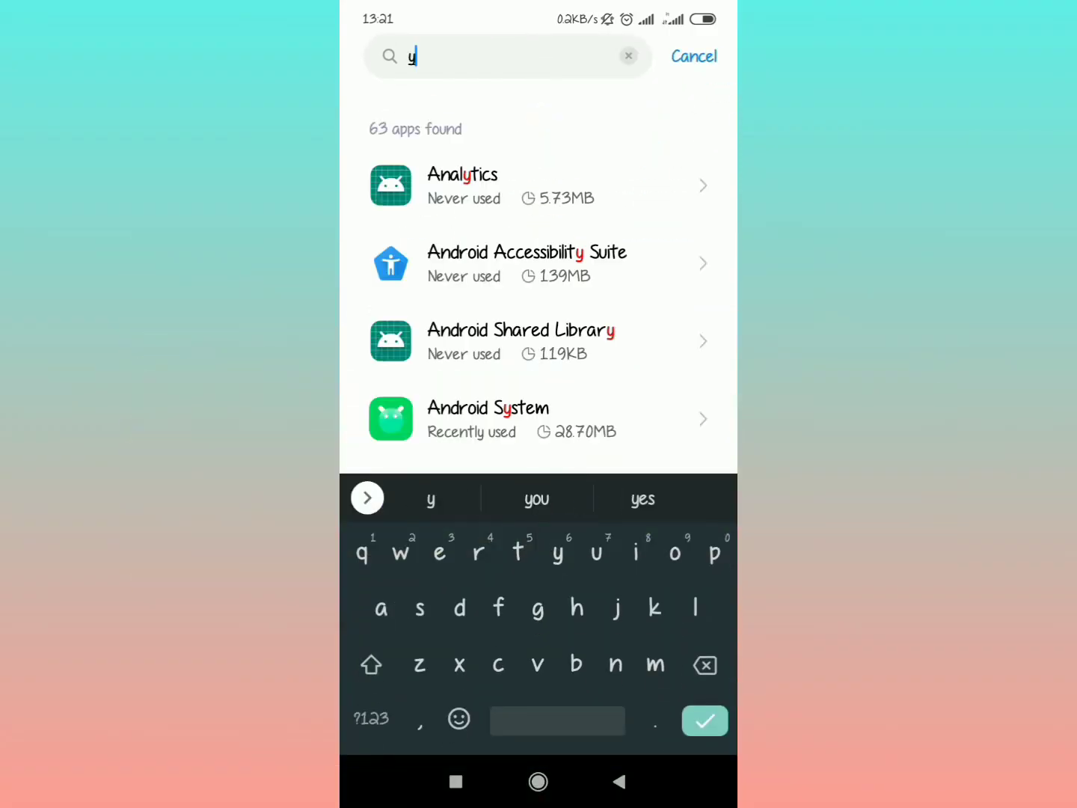
pyautogui.write('ou')
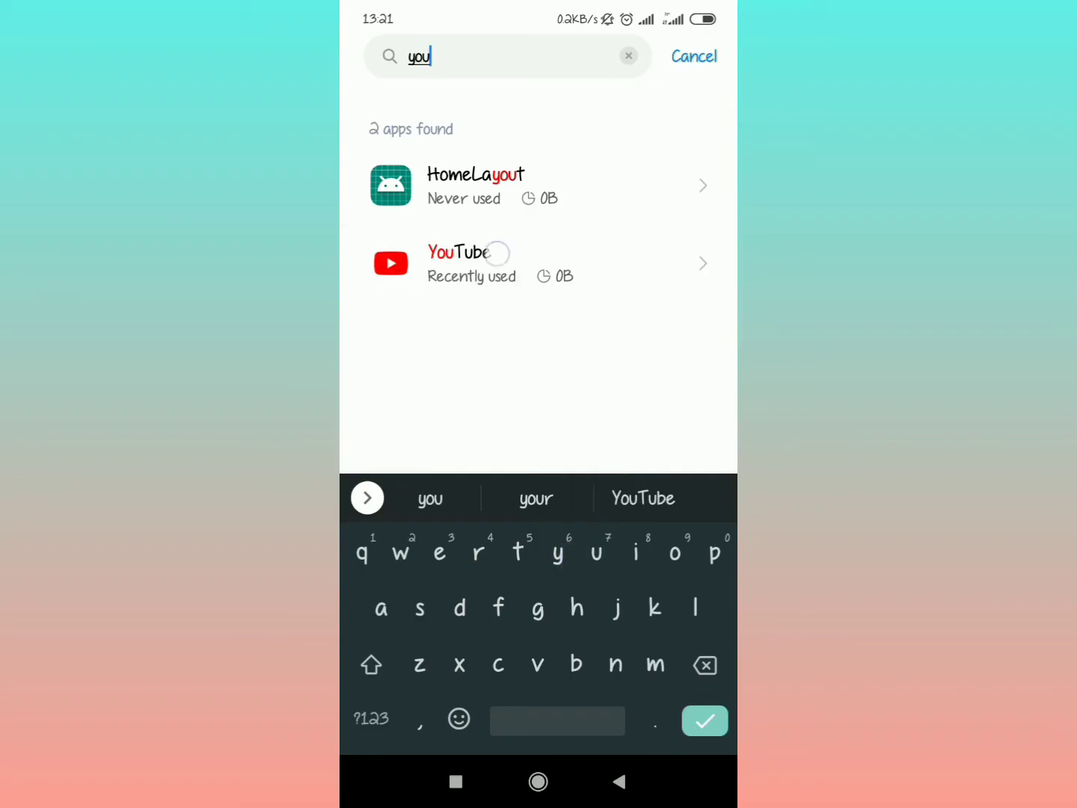
pyautogui.click(499, 253)
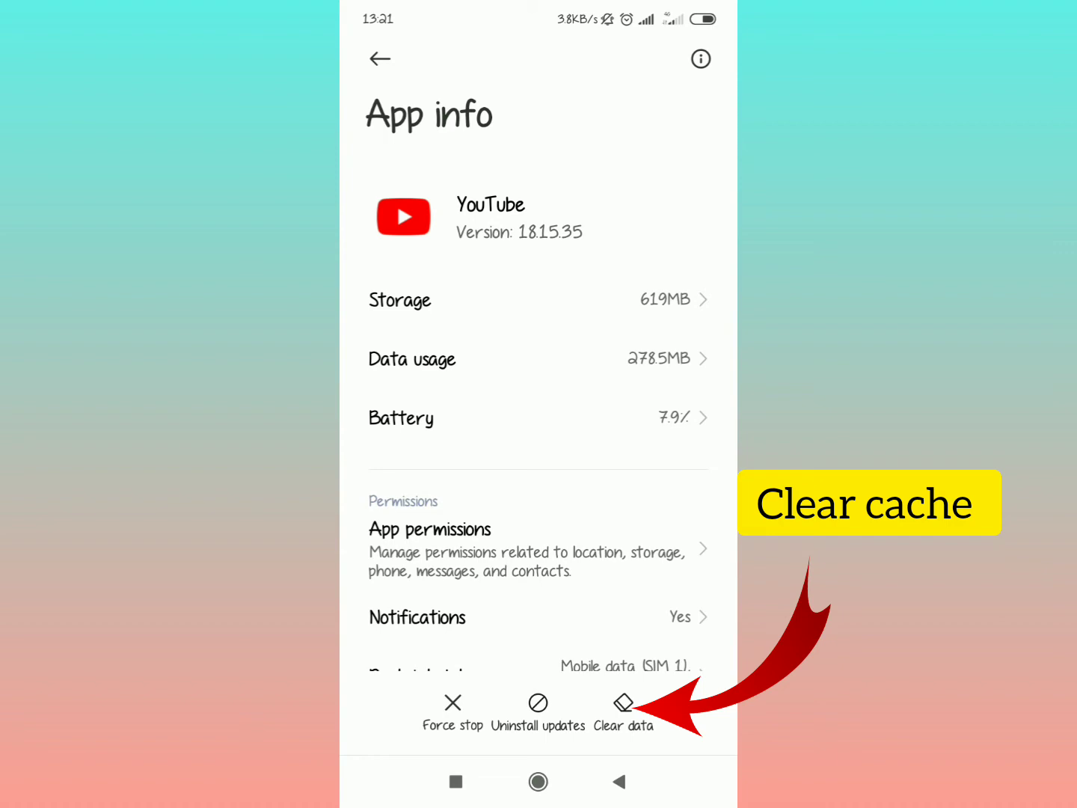
pyautogui.click(622, 711)
pyautogui.click(425, 630)
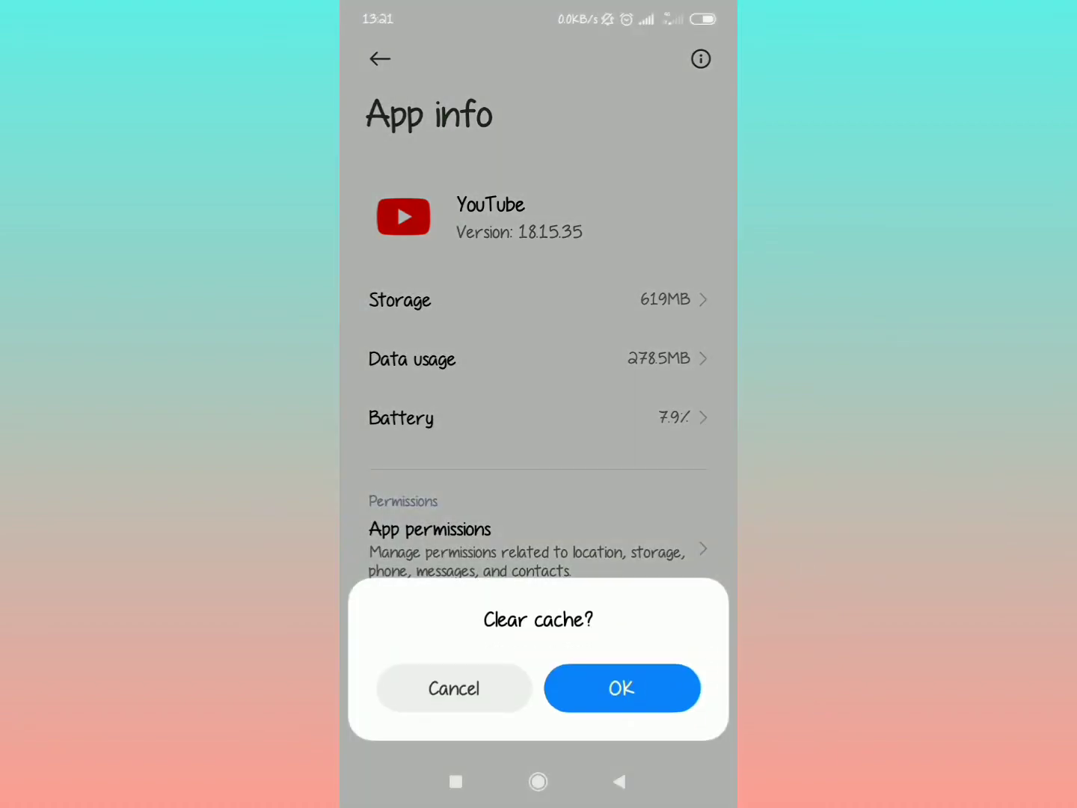
pyautogui.click(622, 688)
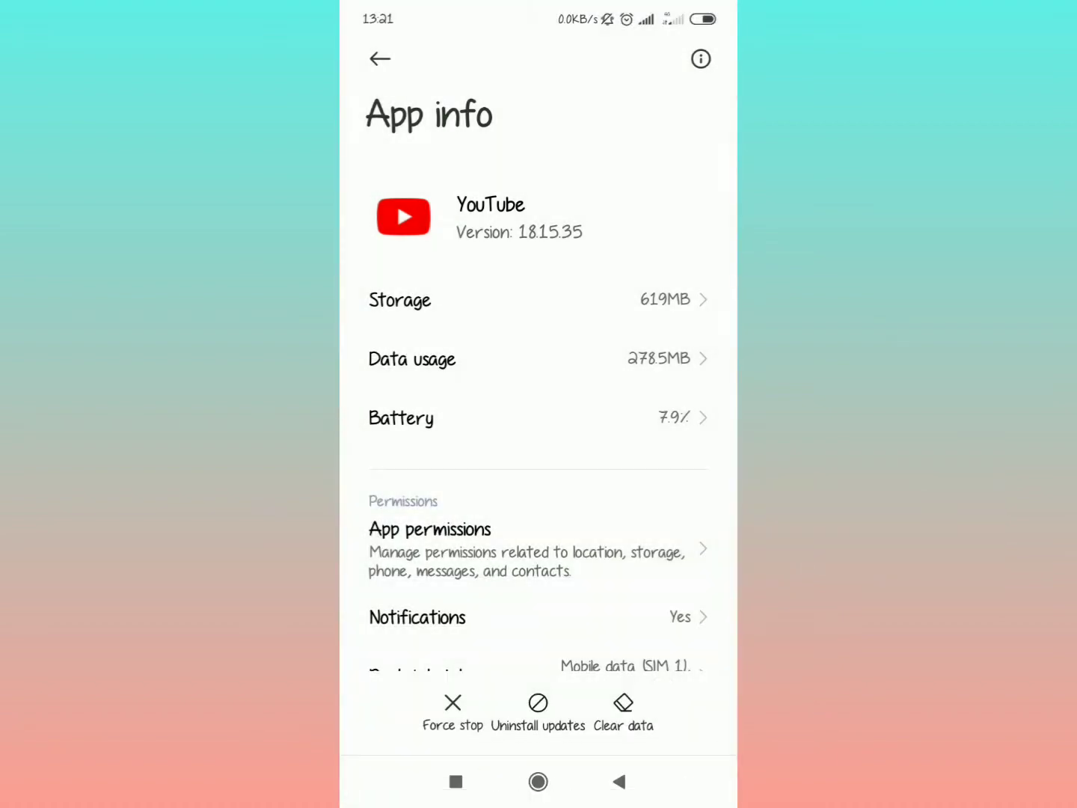
# Step: Return to the home screen, search 'Pl' and launch Google Play Store
pyautogui.click(538, 781)
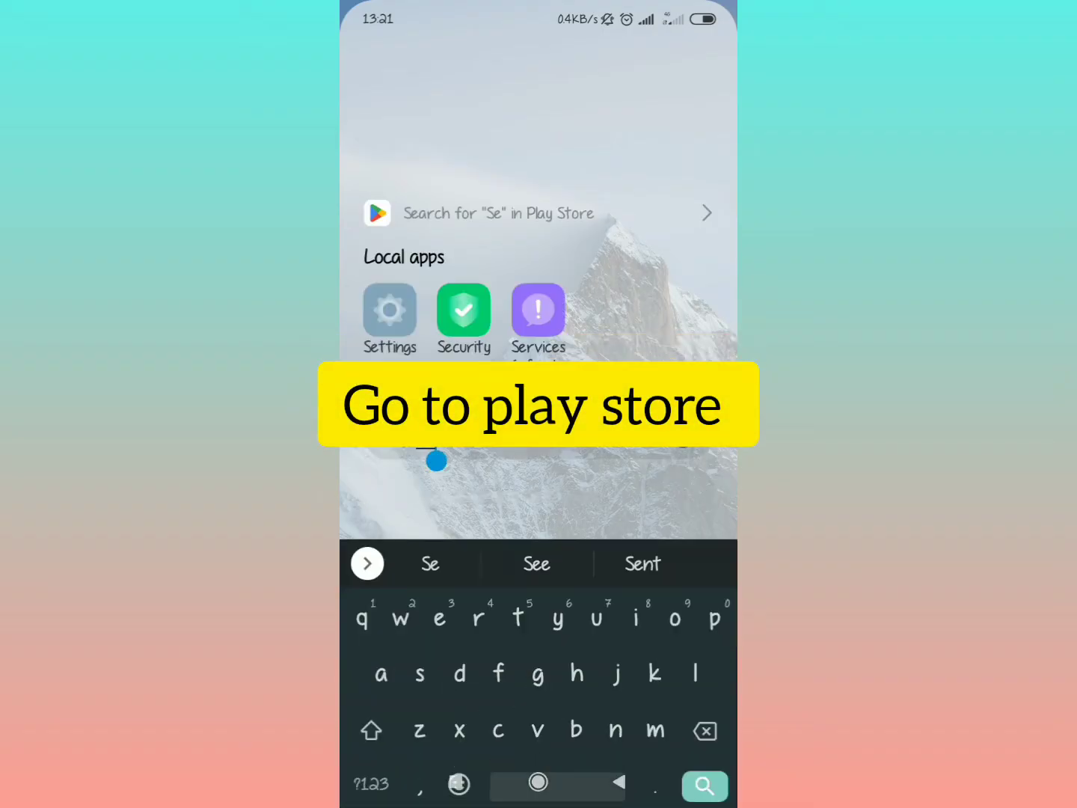
pyautogui.click(705, 731)
pyautogui.click(715, 618)
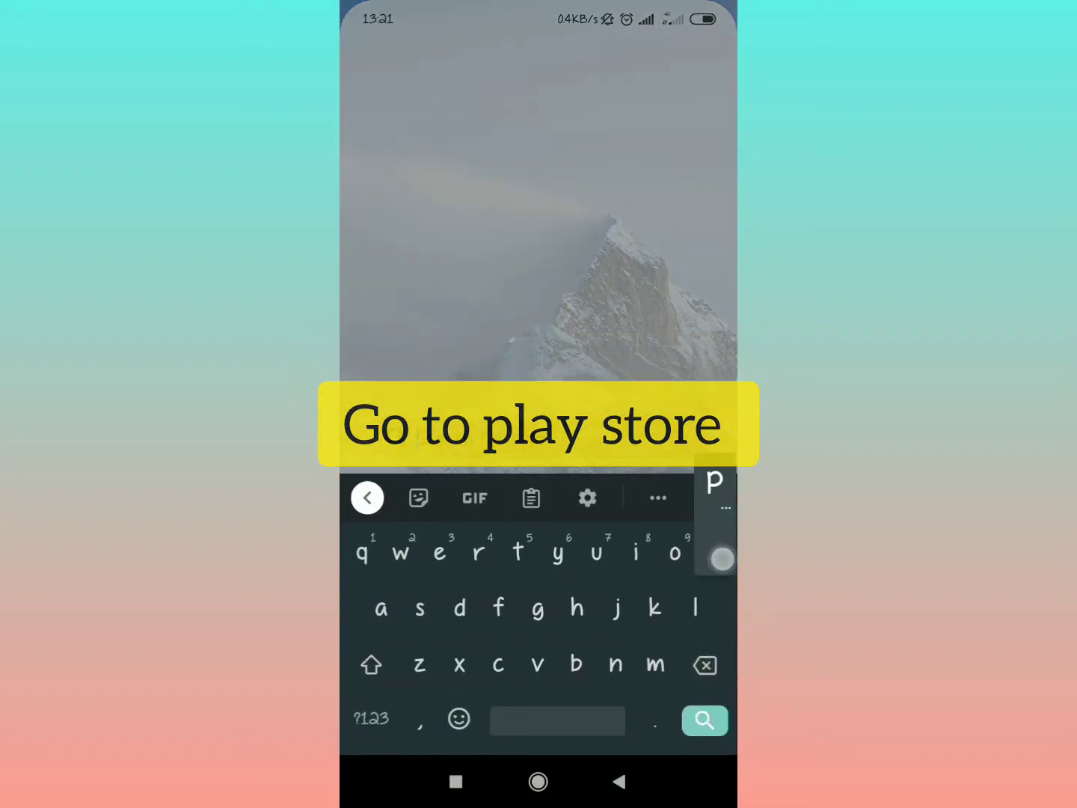
pyautogui.write('Pl')
pyautogui.click(389, 310)
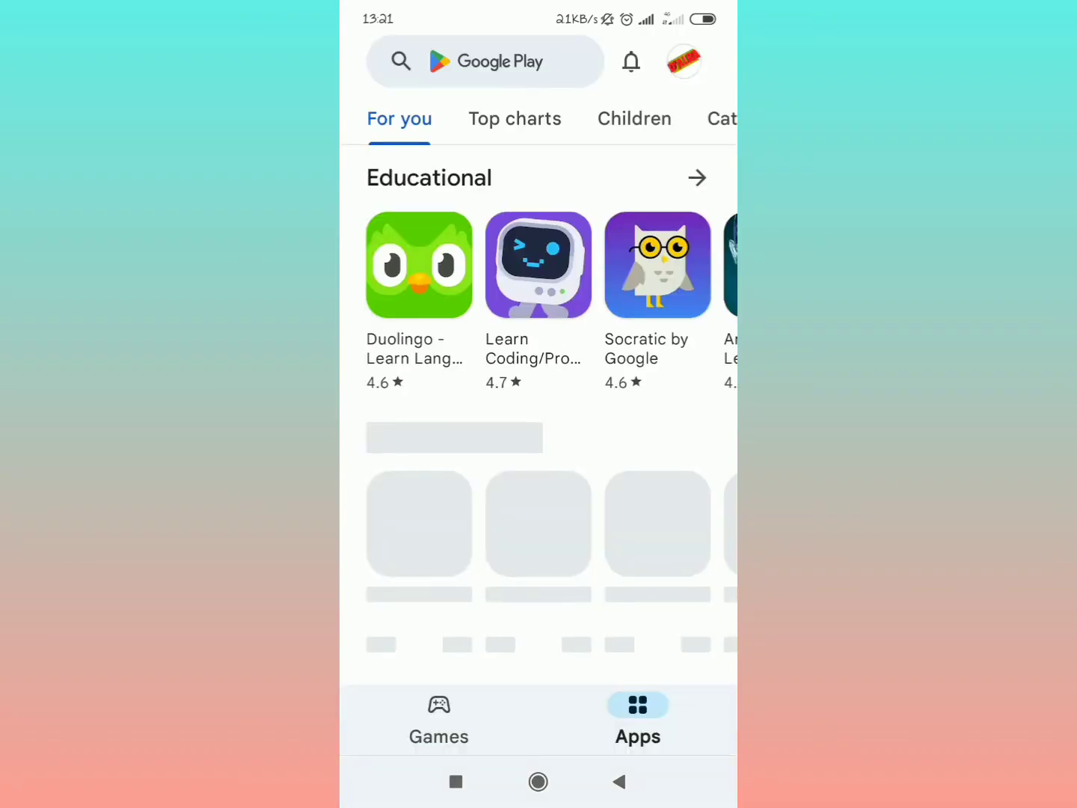
# Step: Search the Play Store for 'you' and pick the 'youtube' suggestion
pyautogui.click(488, 60)
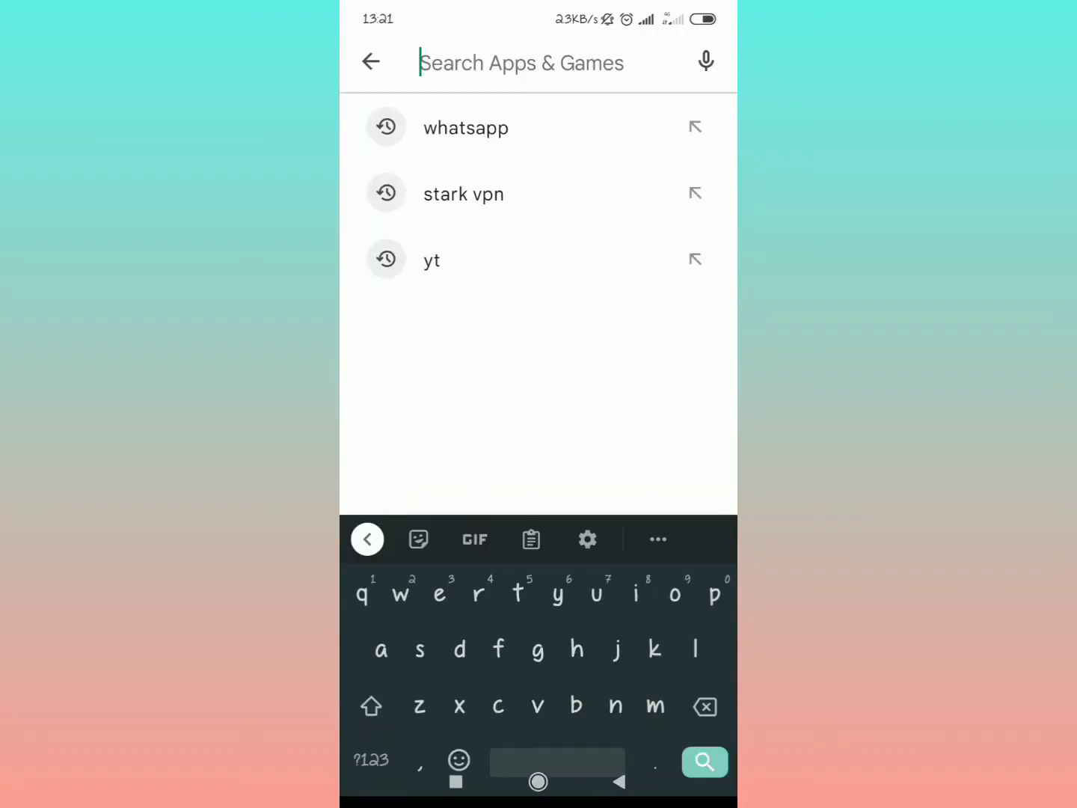
pyautogui.click(518, 553)
pyautogui.click(706, 664)
pyautogui.click(557, 553)
pyautogui.write('y')
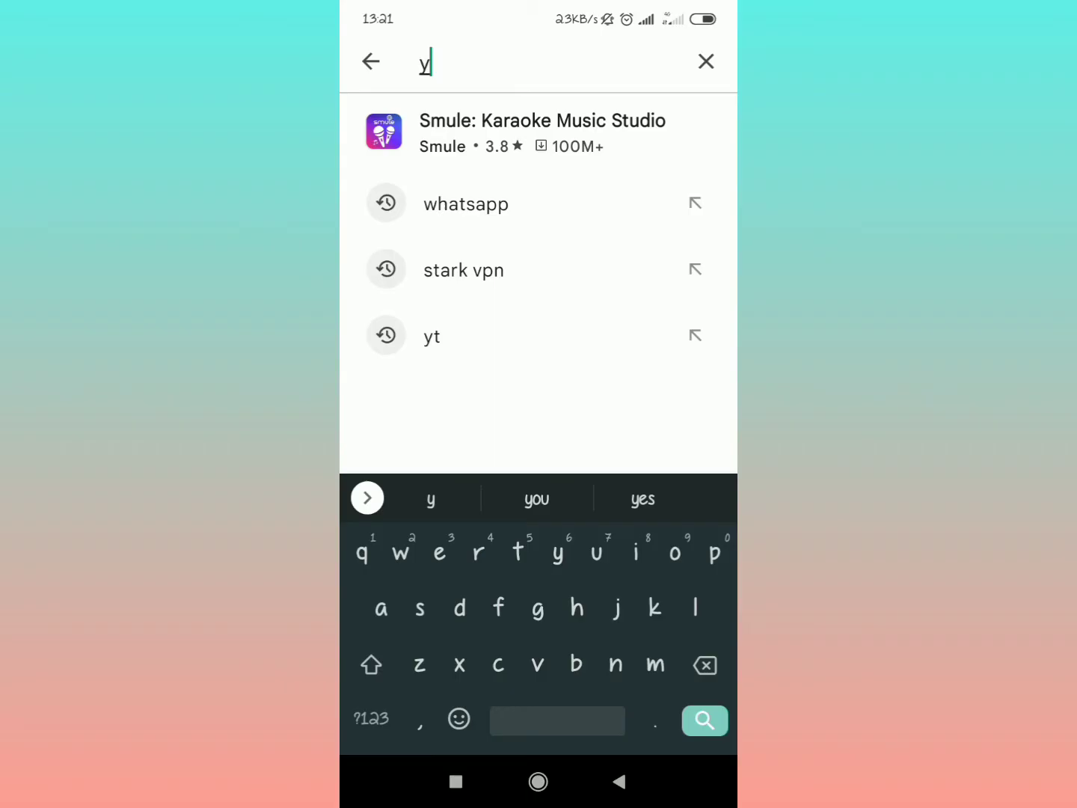
pyautogui.click(675, 554)
pyautogui.click(595, 553)
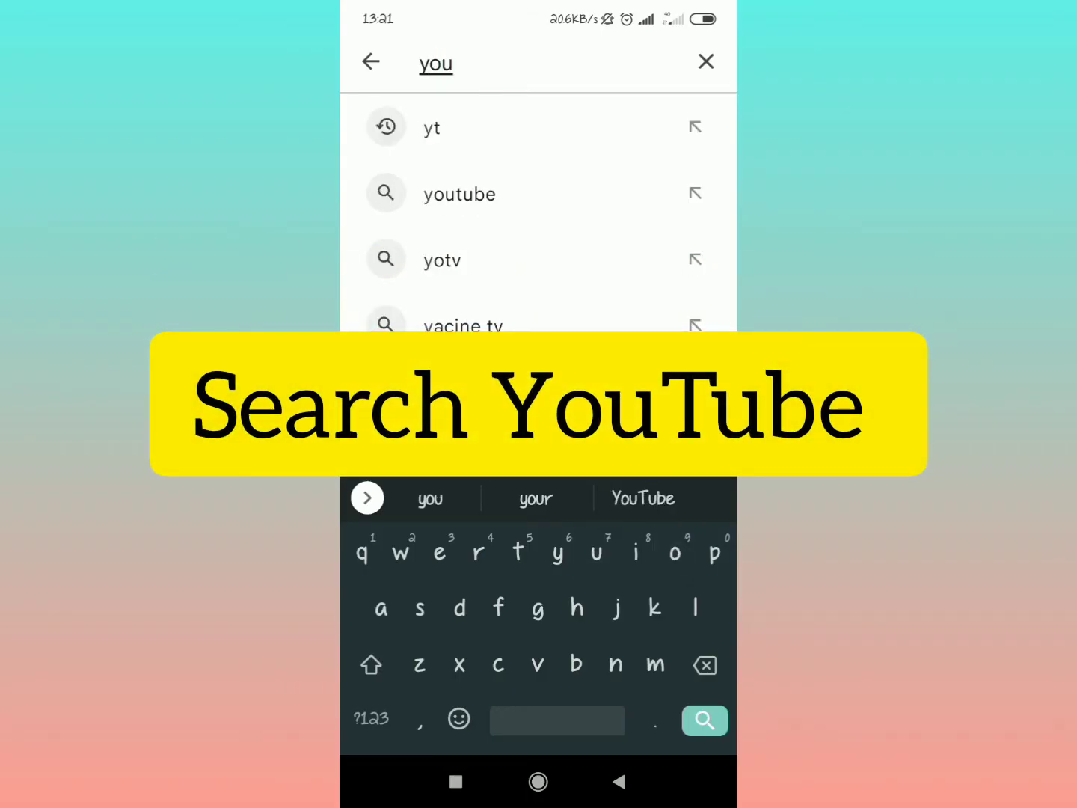
pyautogui.click(459, 194)
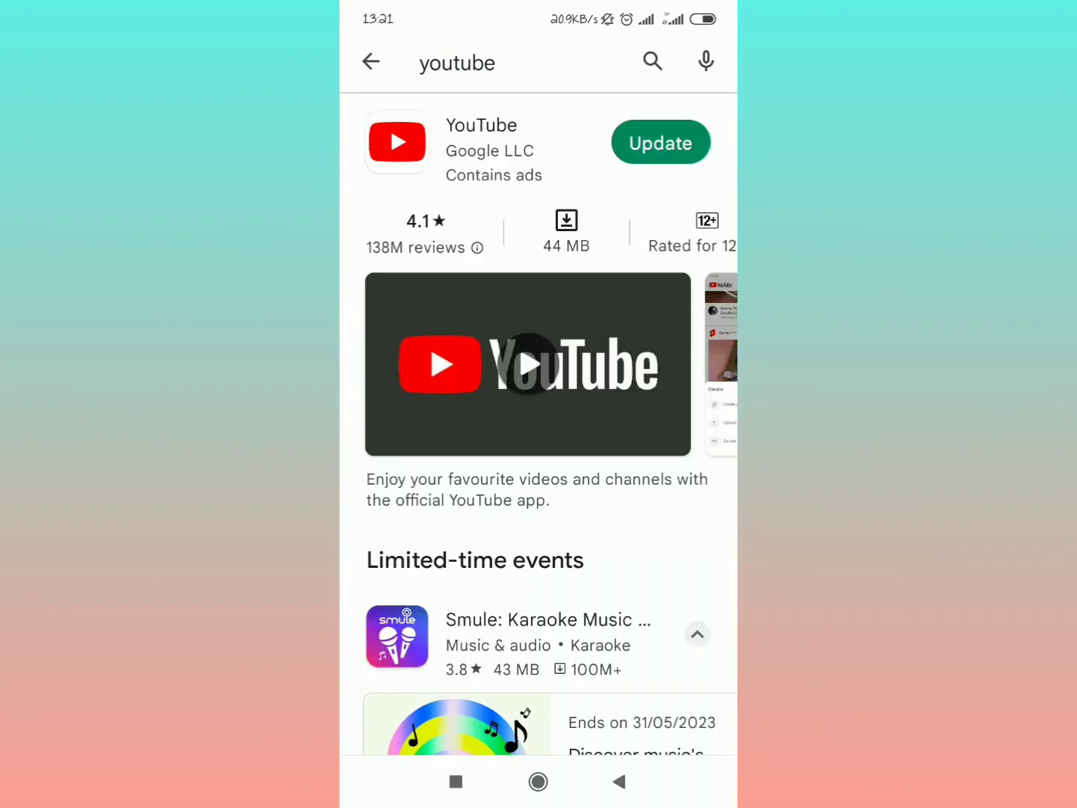
# Step: Open YouTube's store page and start its update, waiting for the download to finish
pyautogui.click(502, 142)
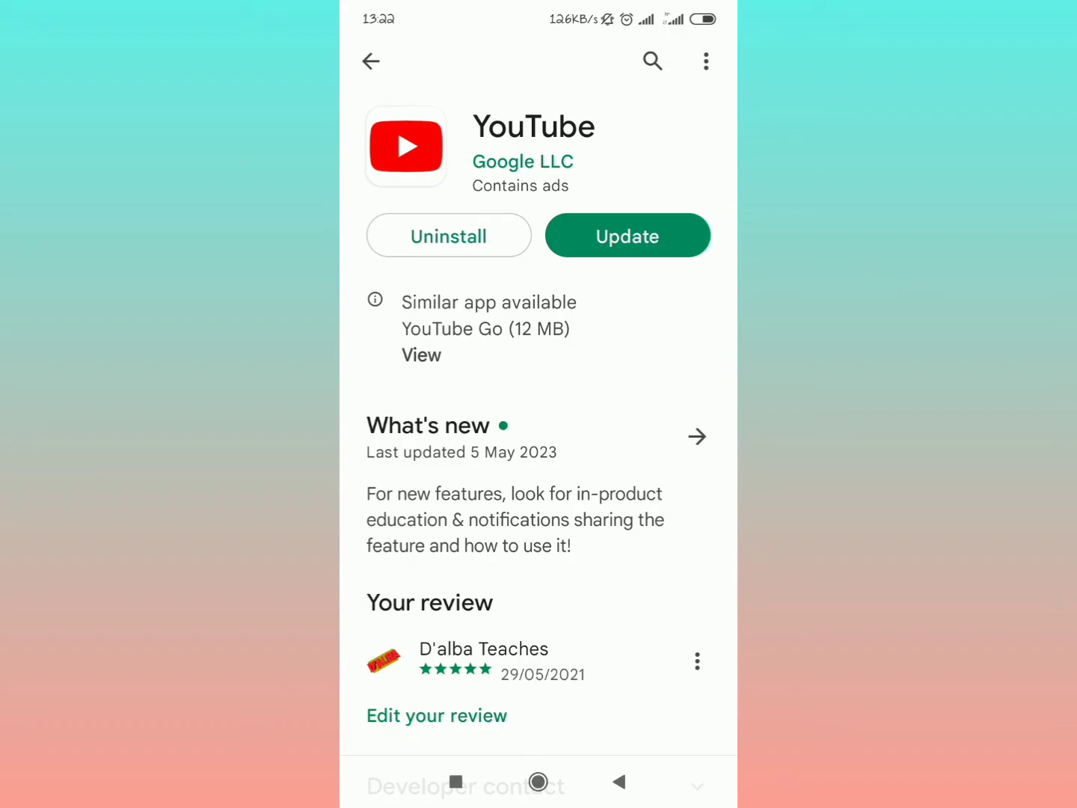
pyautogui.click(627, 236)
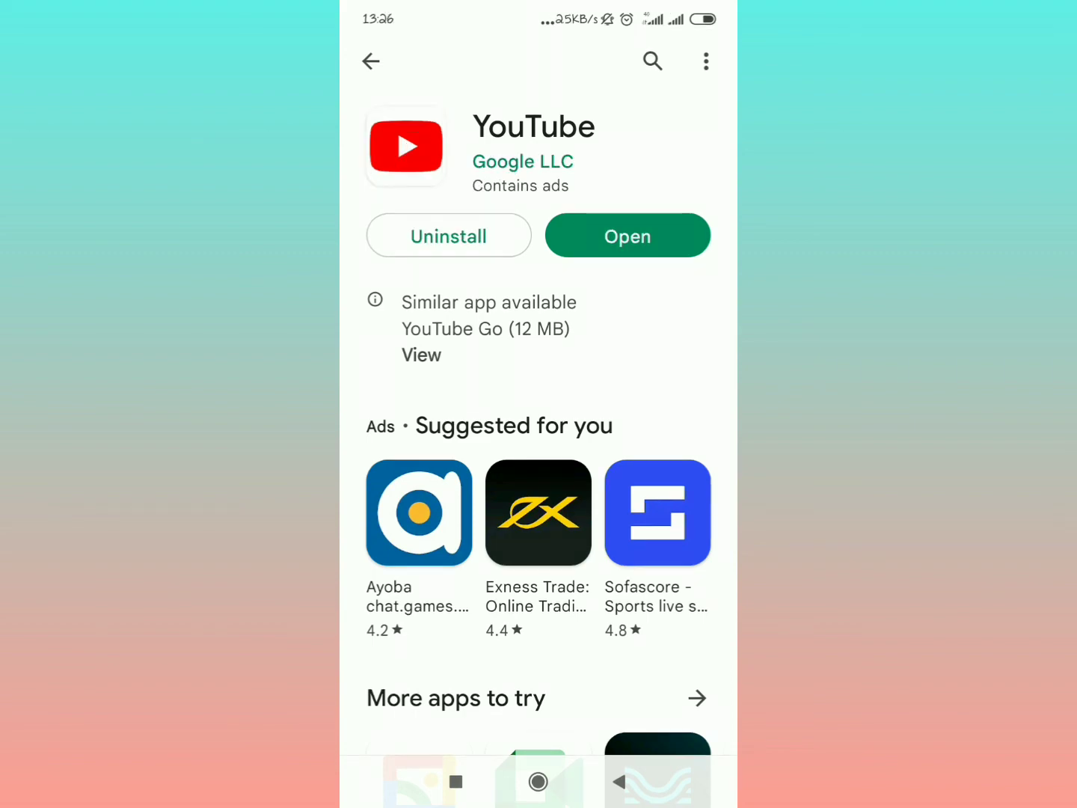
# Step: Launch the updated YouTube, play the first History video in Library and show the player controls
pyautogui.click(627, 235)
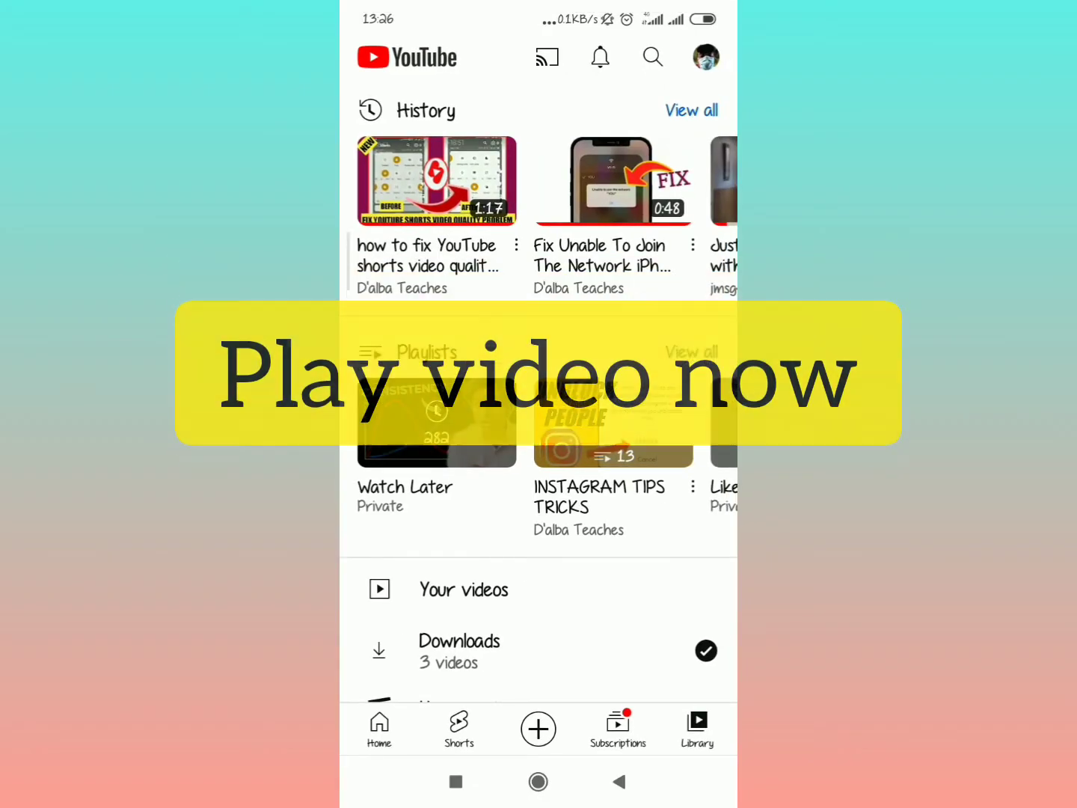
pyautogui.click(437, 199)
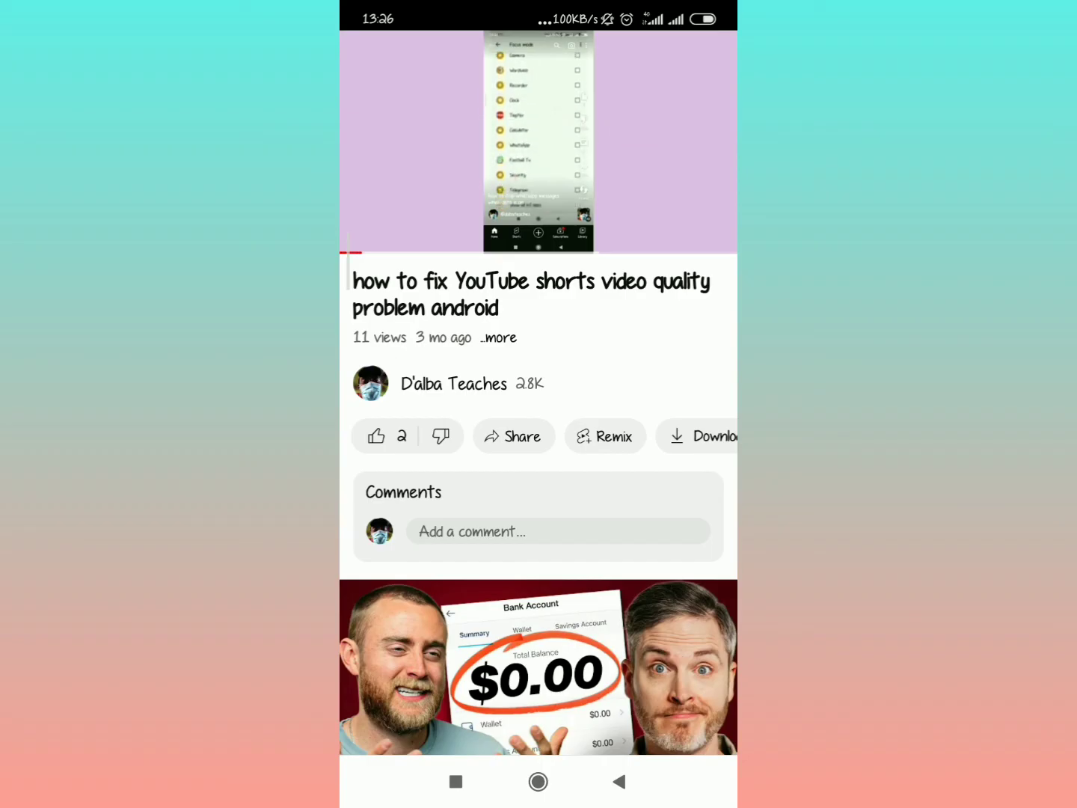
pyautogui.click(538, 142)
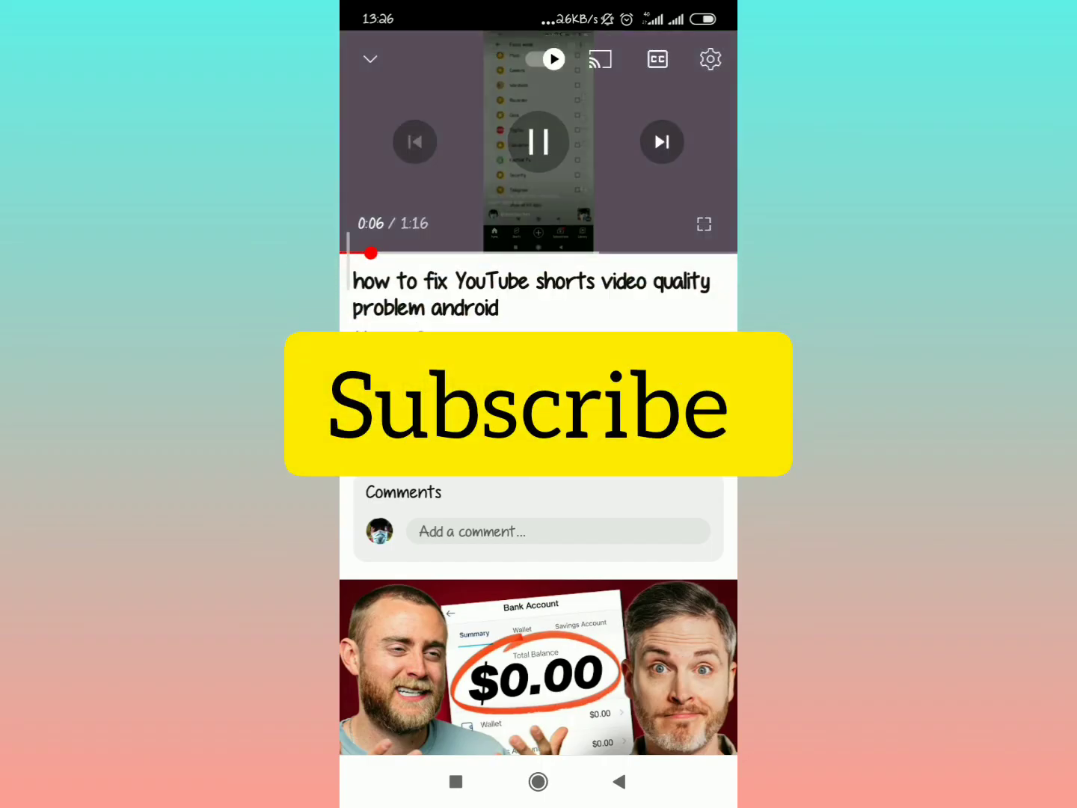